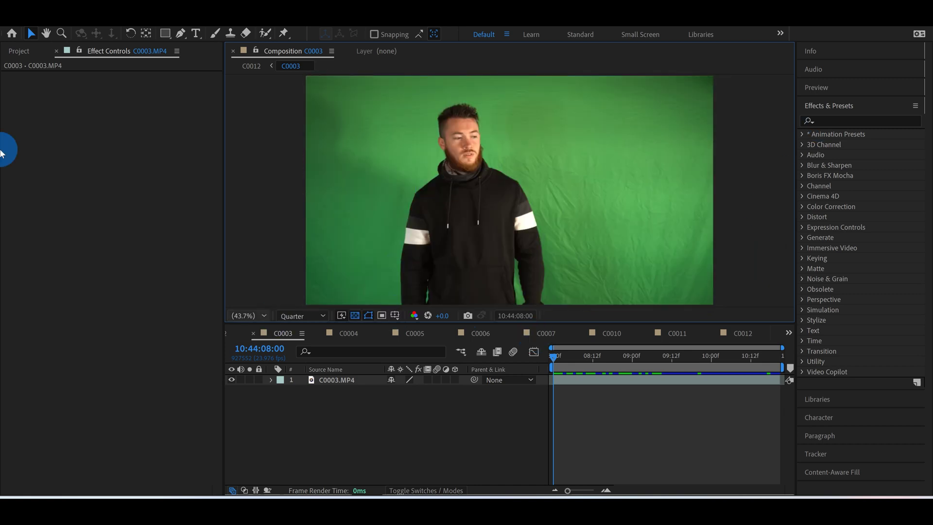
Step: Dismiss the File menu, then search Effects & Presets for 'key'
click(12, 22)
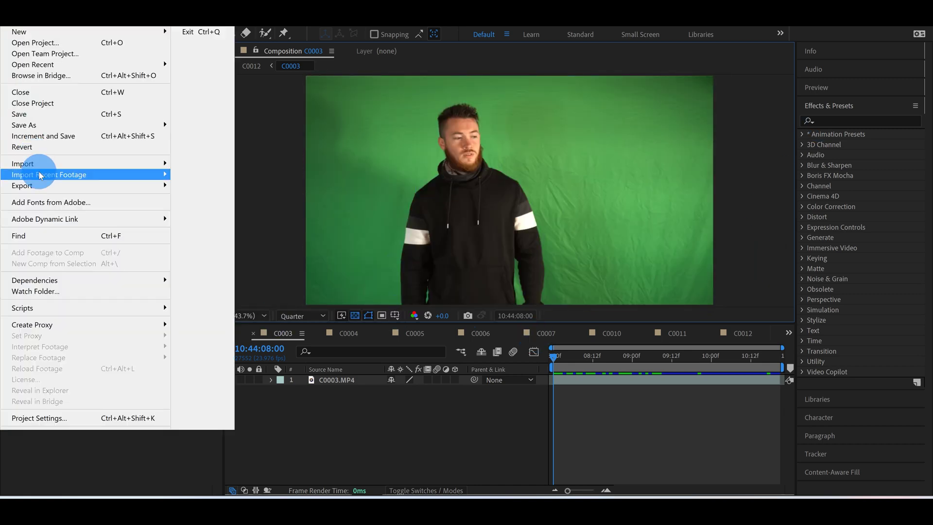
mouse_move(40, 168)
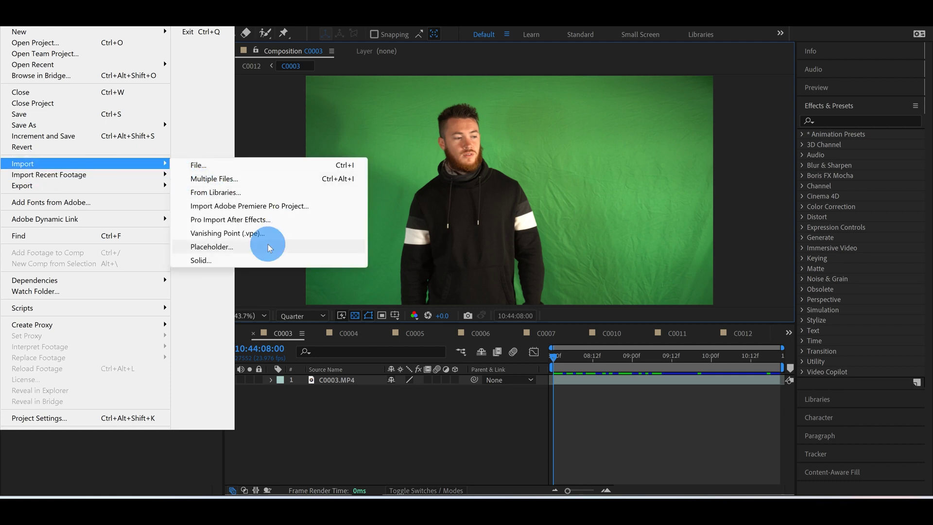
key(Escape)
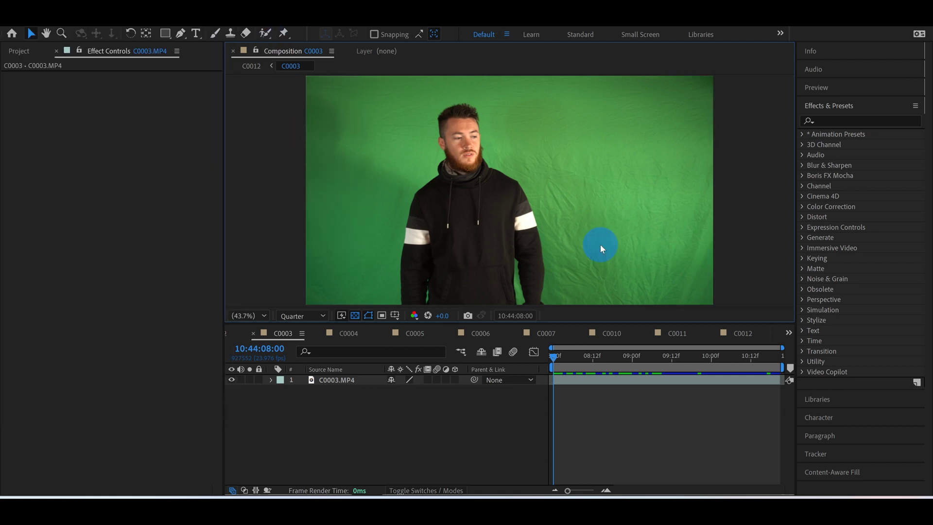
click(832, 120)
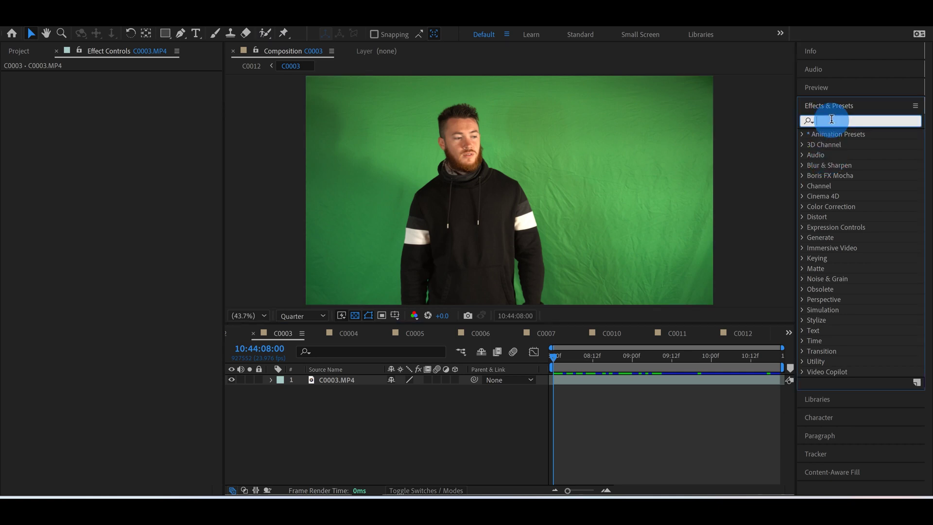
text(keu)
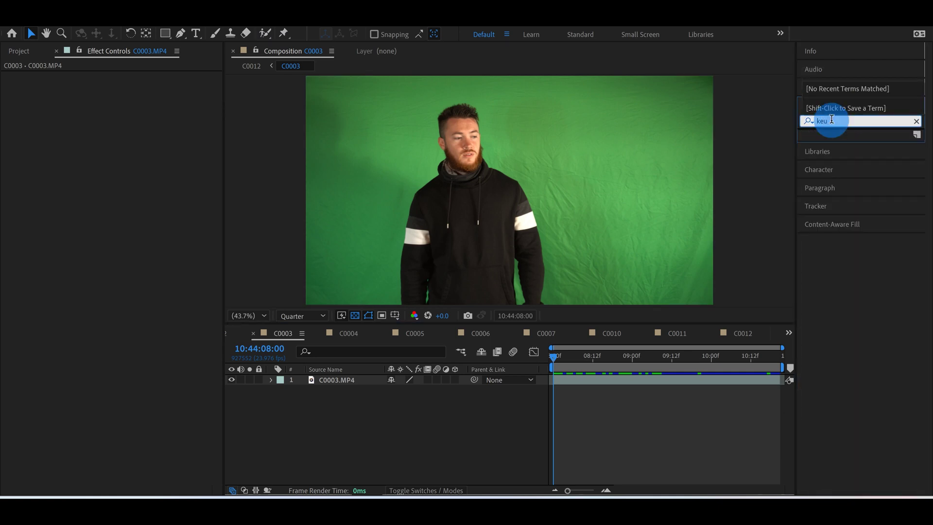
text(key)
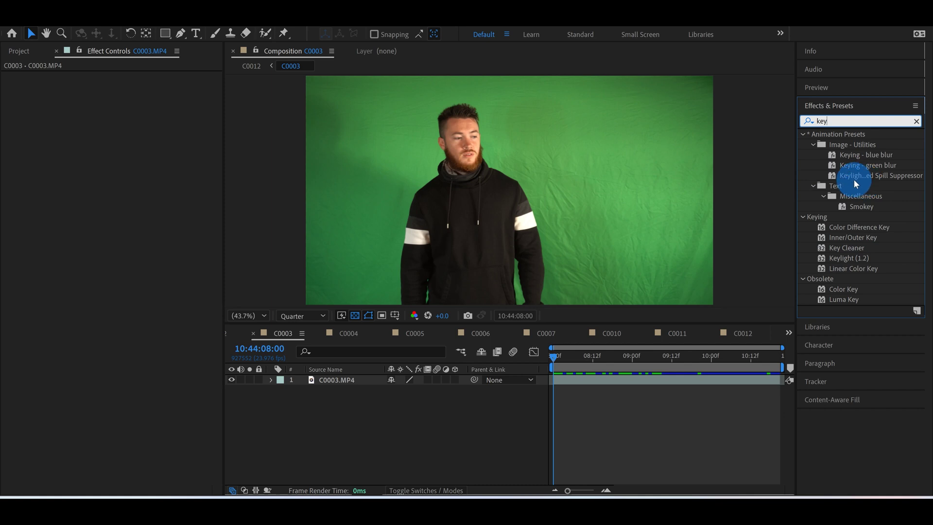
Step: Apply the Keylight + Key Cleaner + Advanced Spill Suppressor preset to C0003.MP4 and sample the green backdrop
drag(798, 165, 737, 161)
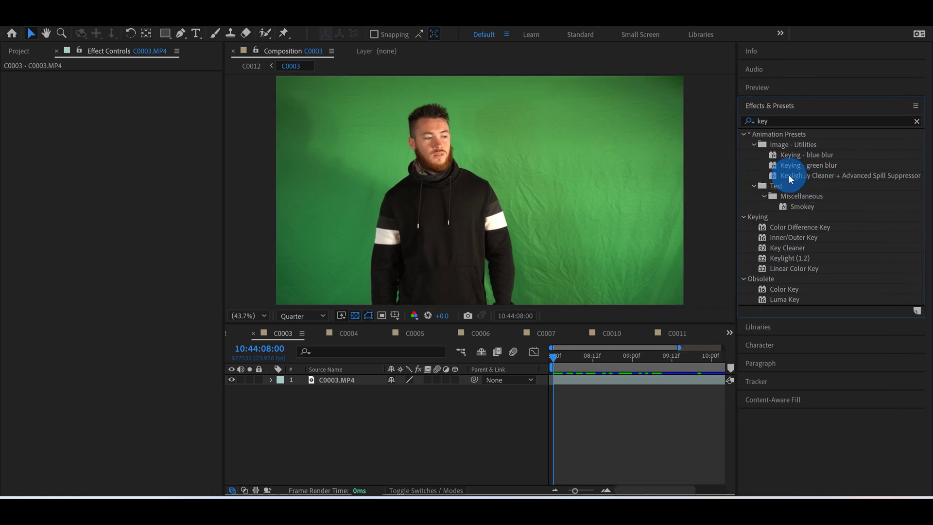
drag(797, 176, 447, 179)
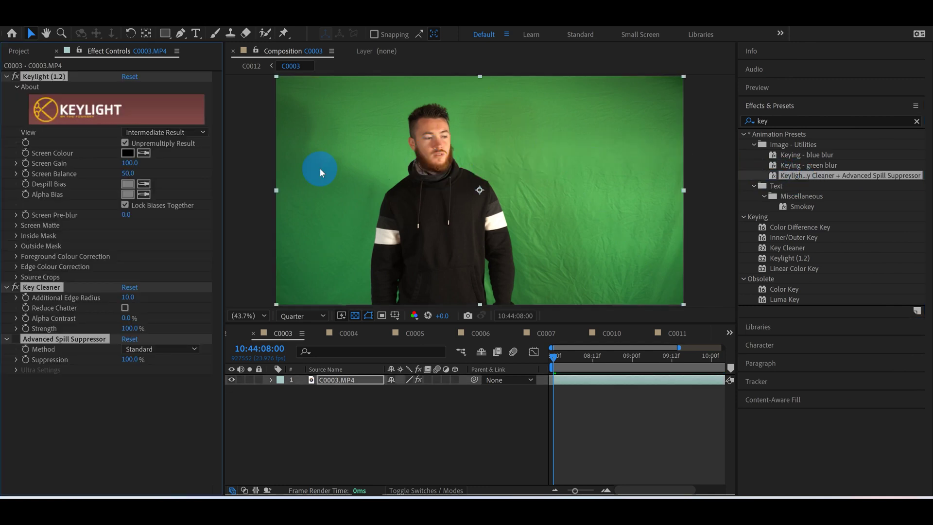
click(144, 153)
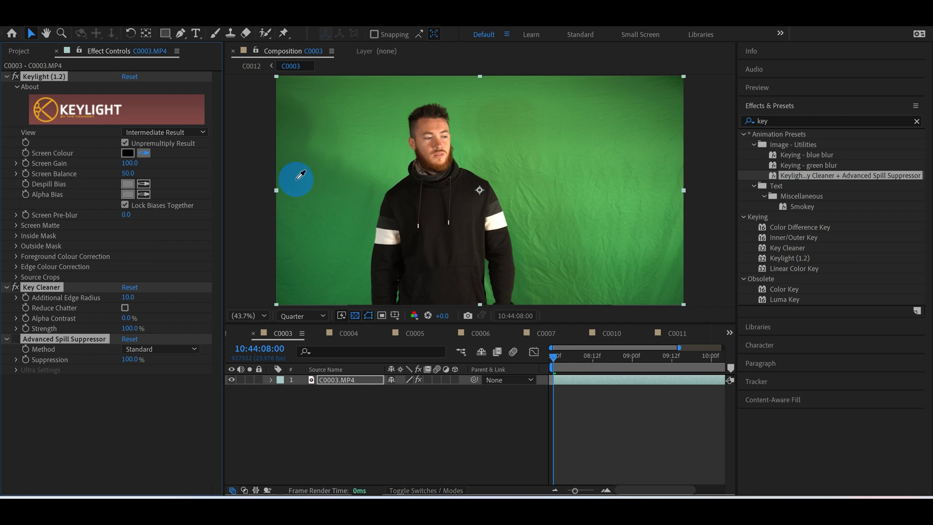
click(291, 141)
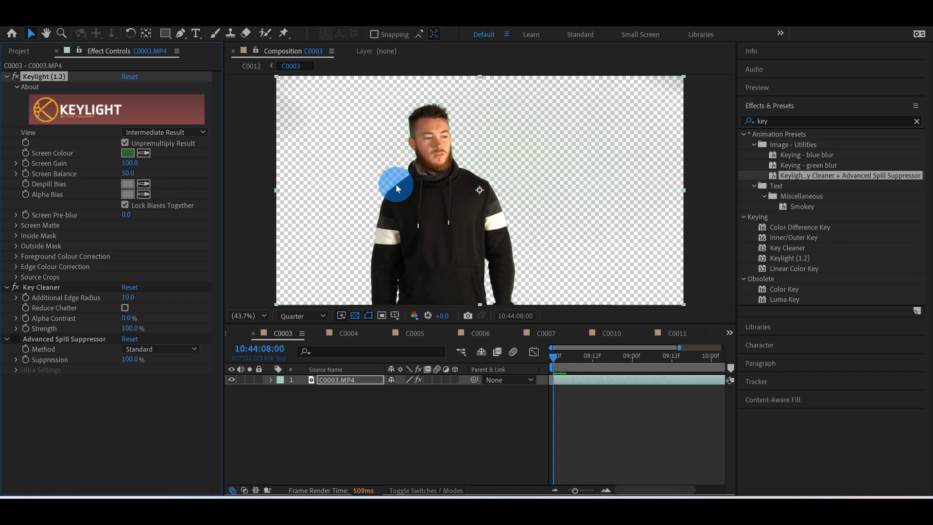
Step: Undo the first screen colour pick and resample the green backdrop as Screen Colour
scroll(413, 127, up, 5)
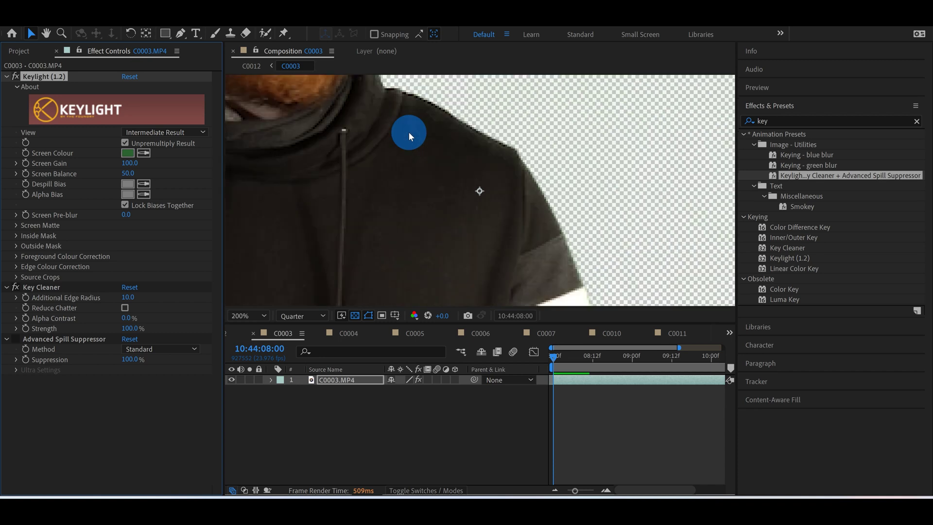
scroll(409, 132, down, 2)
scroll(385, 182, up, 3)
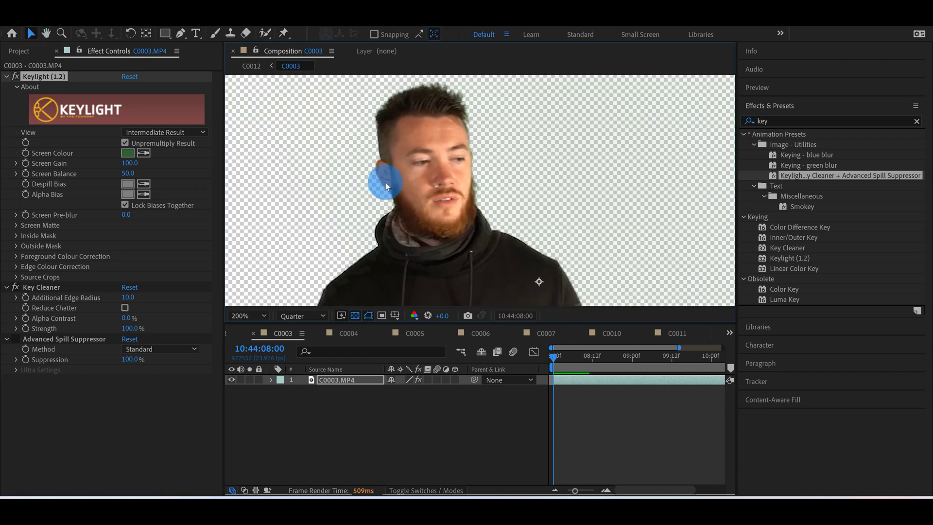
scroll(384, 182, down, 1)
scroll(427, 191, up, 5)
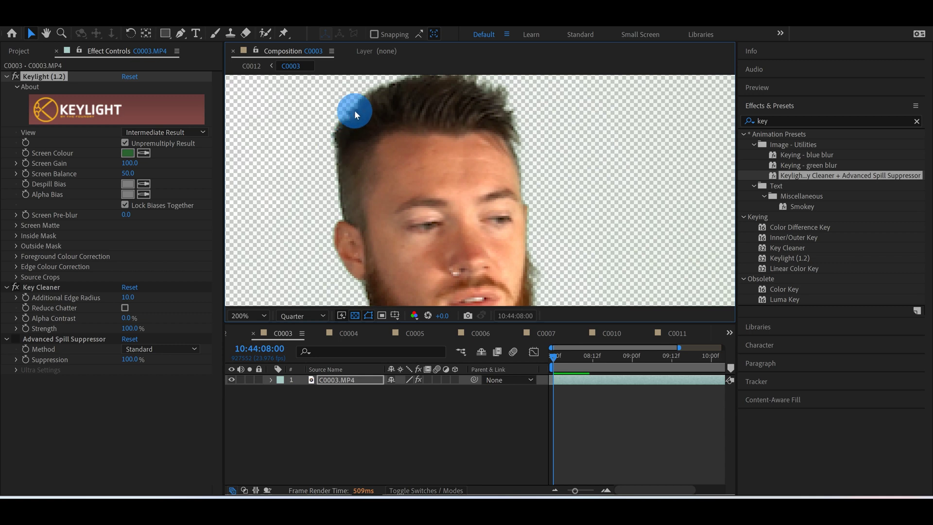
key(ctrl+z)
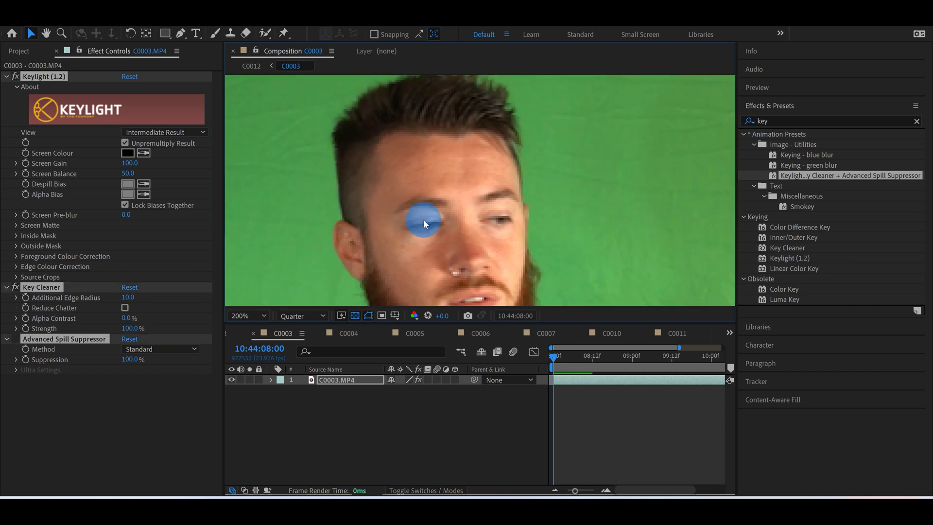
scroll(324, 197, down, 3)
click(355, 185)
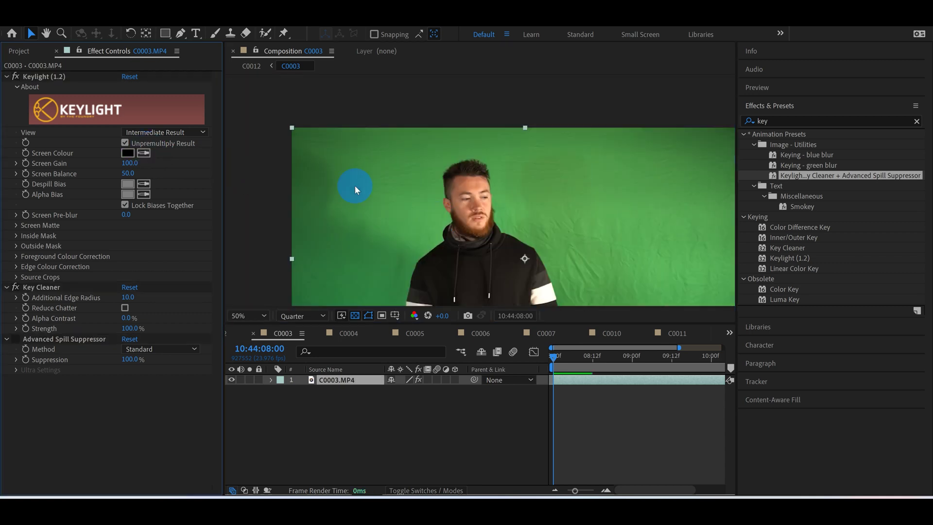
click(143, 153)
click(388, 214)
Step: Inspect the keyed hair edge close up, then fit the whole frame in the viewer
scroll(489, 165, up, 4)
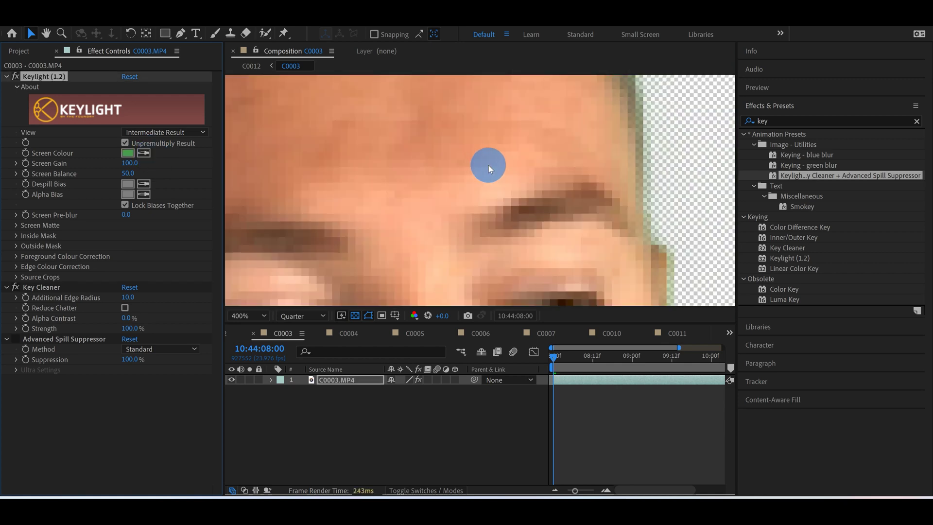
drag(501, 150, 317, 198)
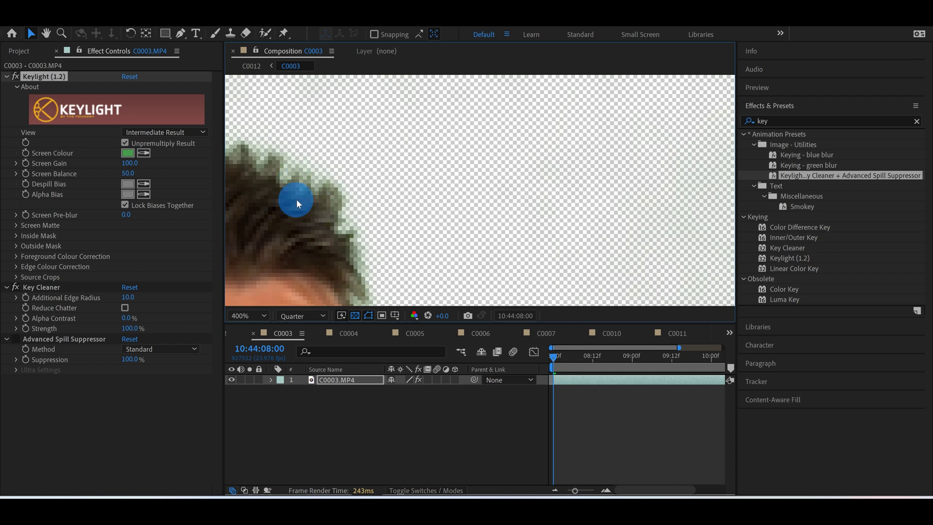
scroll(296, 199, down, 6)
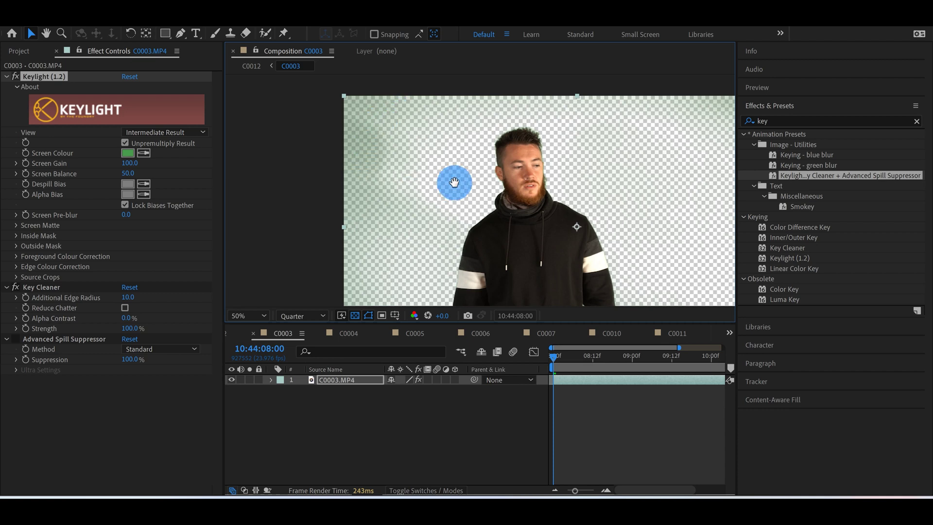
drag(454, 182, 443, 183)
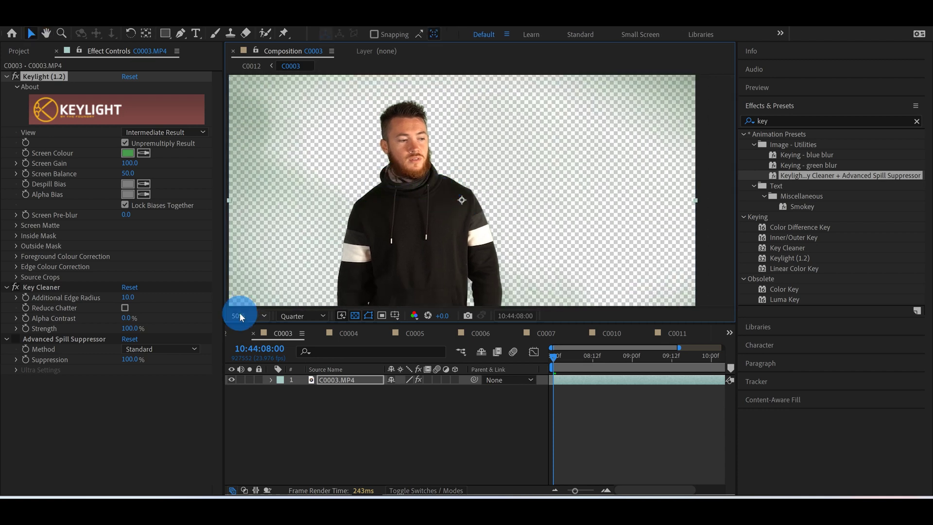
click(240, 317)
click(264, 116)
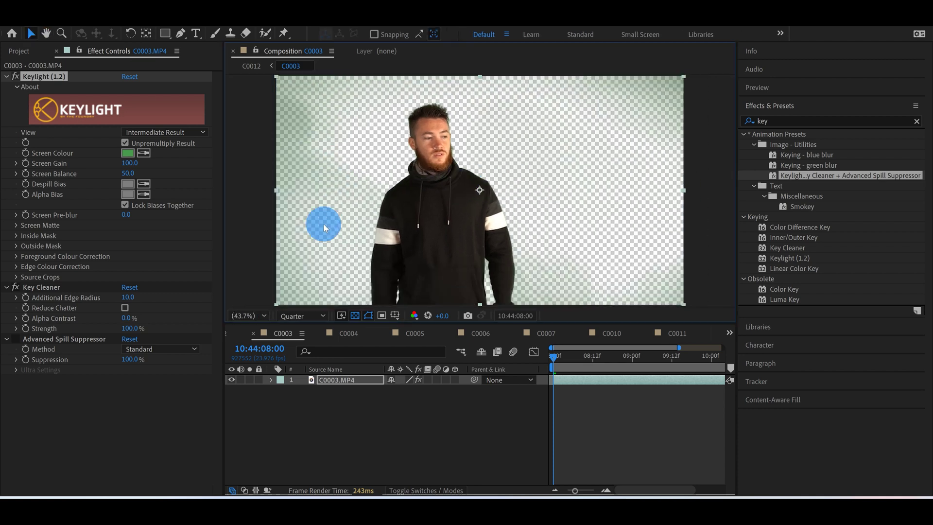
click(18, 341)
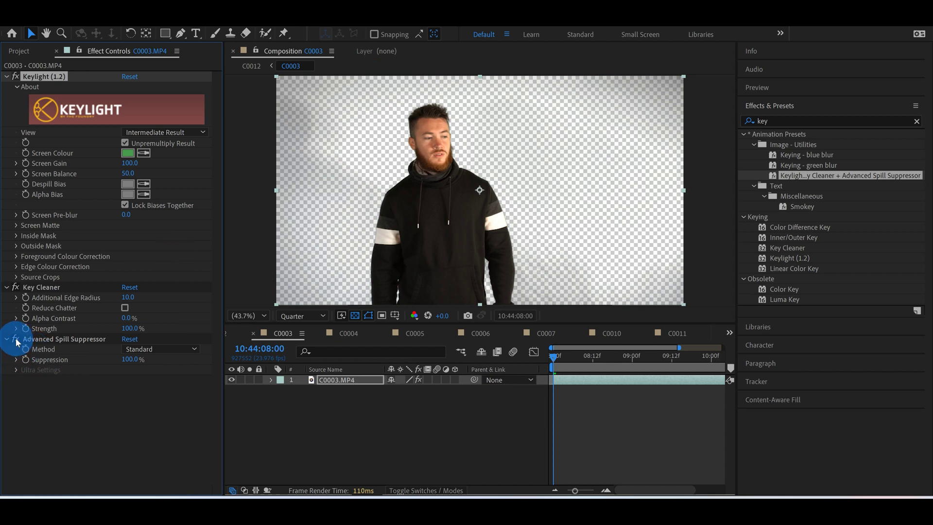
click(17, 342)
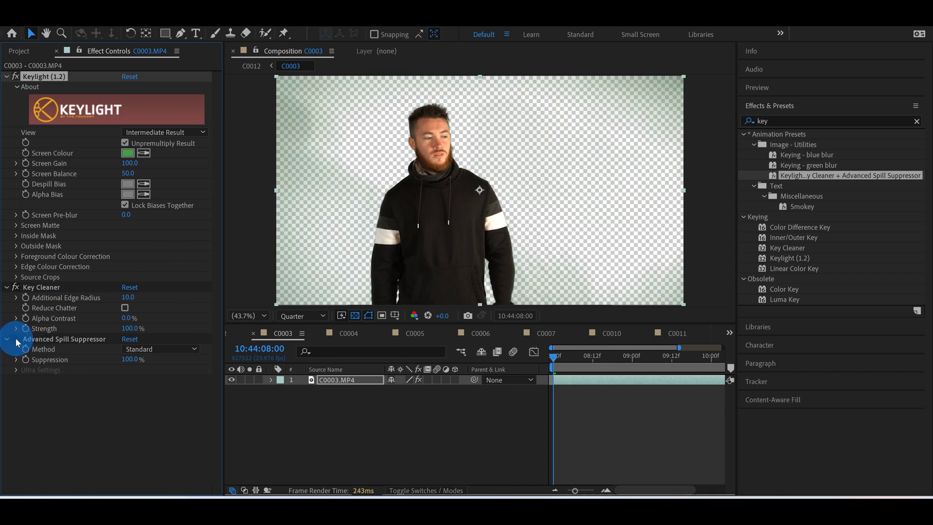
click(17, 342)
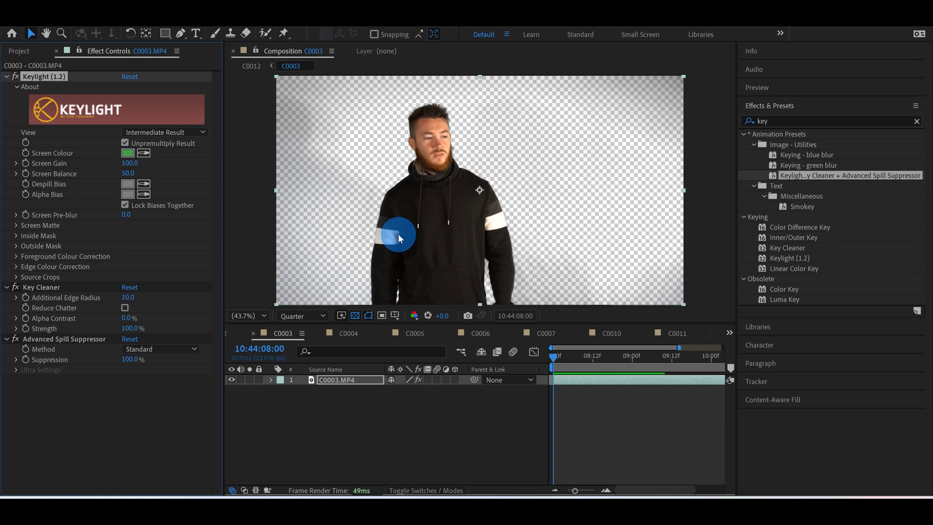
Step: Switch Keylight's View to Screen Matte and raise Clip Black to 38.0
click(152, 134)
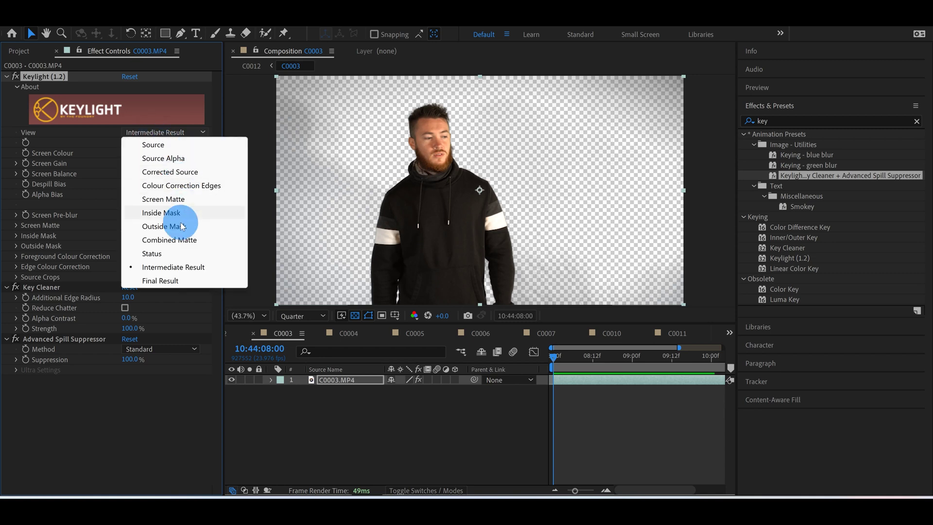
click(161, 200)
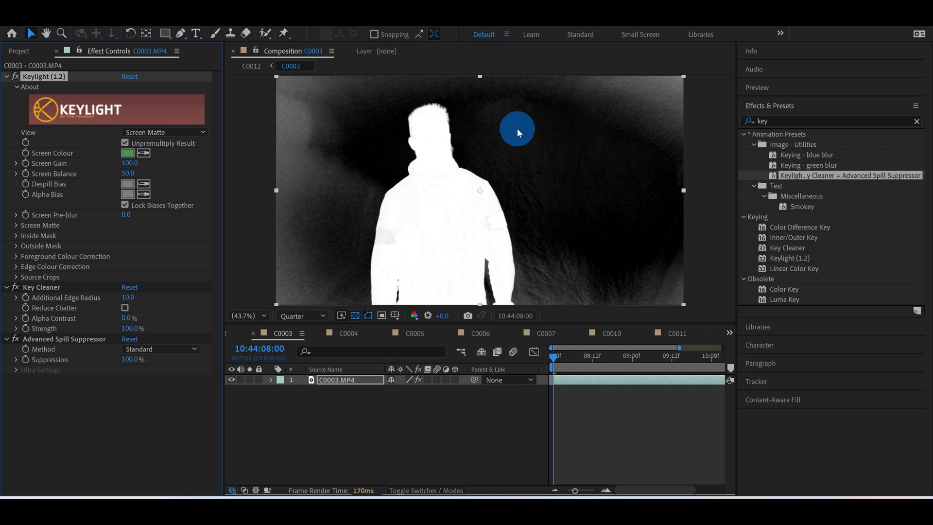
click(16, 226)
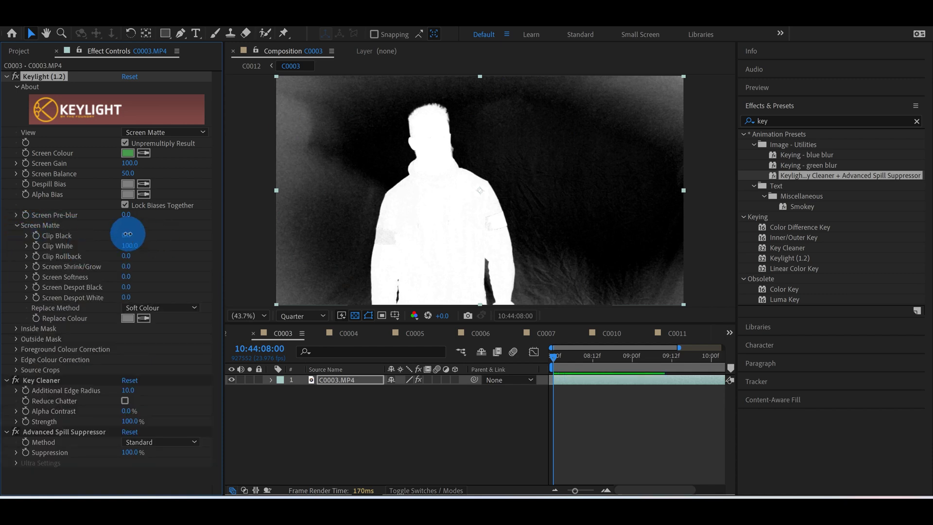
mouse_move(129, 234)
mouse_down()
mouse_move(136, 238)
mouse_move(122, 237)
mouse_move(137, 240)
mouse_move(127, 237)
mouse_up()
click(313, 308)
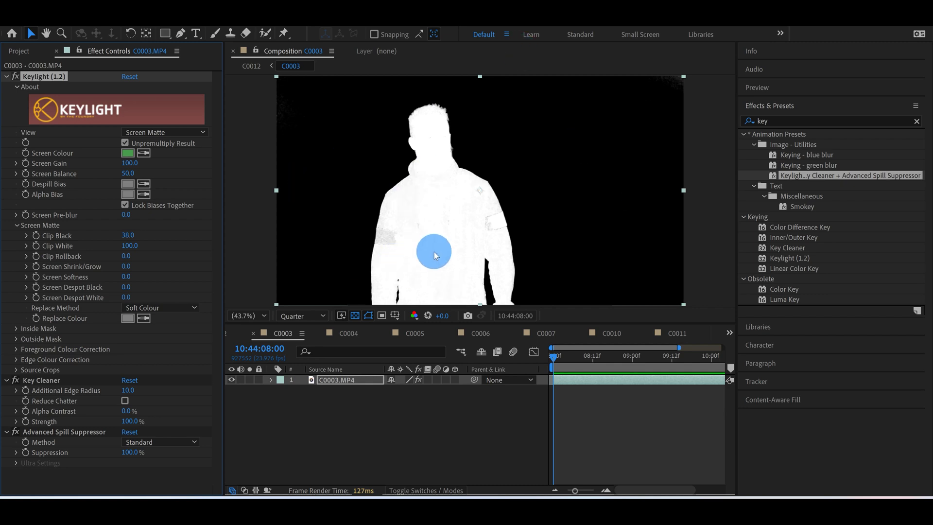
click(136, 246)
Step: Try Clip White at 80 and 60, then undo back to 80
text(80)
key(Return)
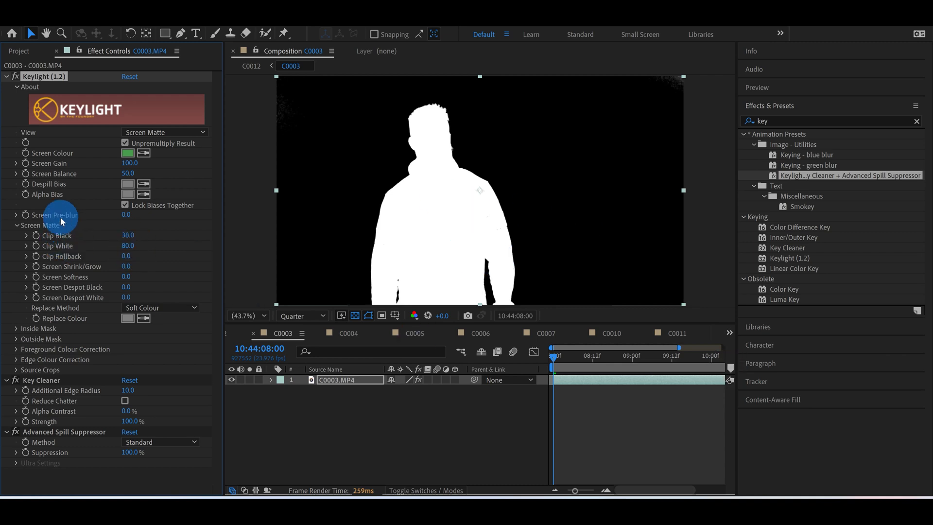
click(129, 246)
text(6)
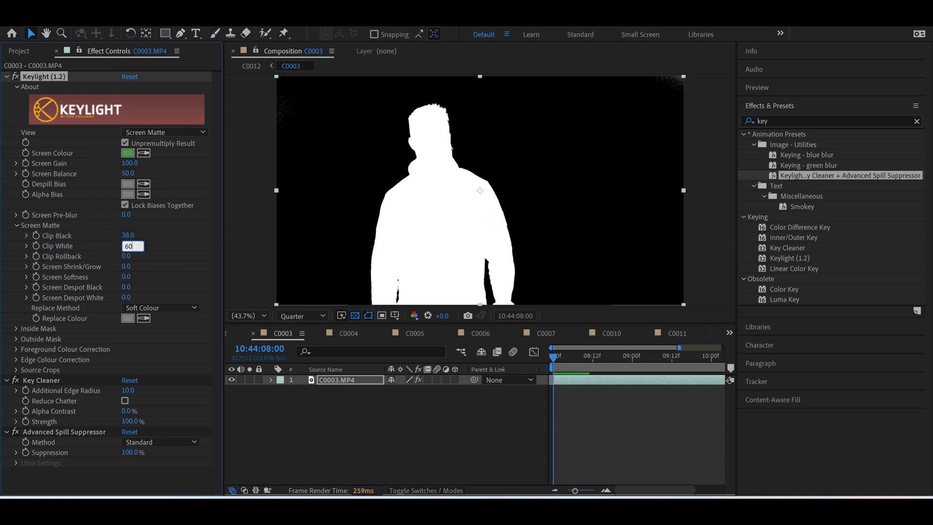
text(0)
key(Return)
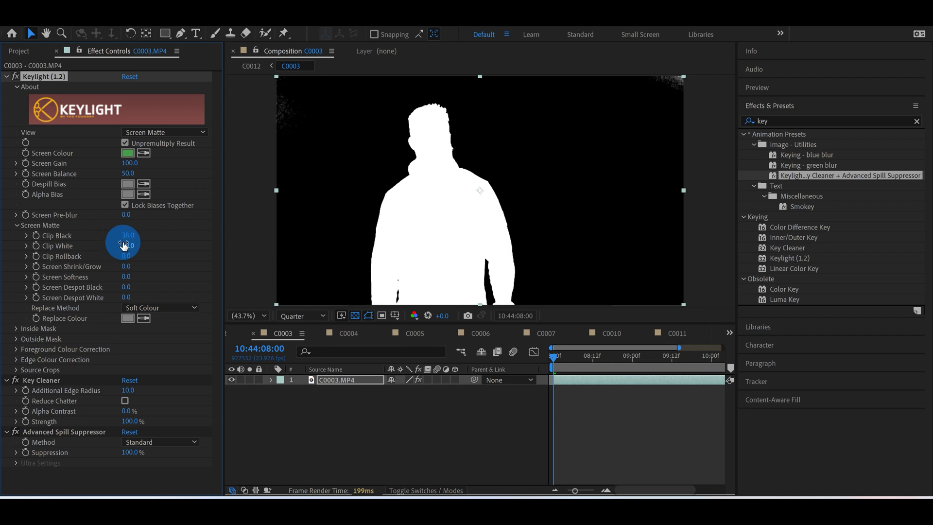
click(123, 246)
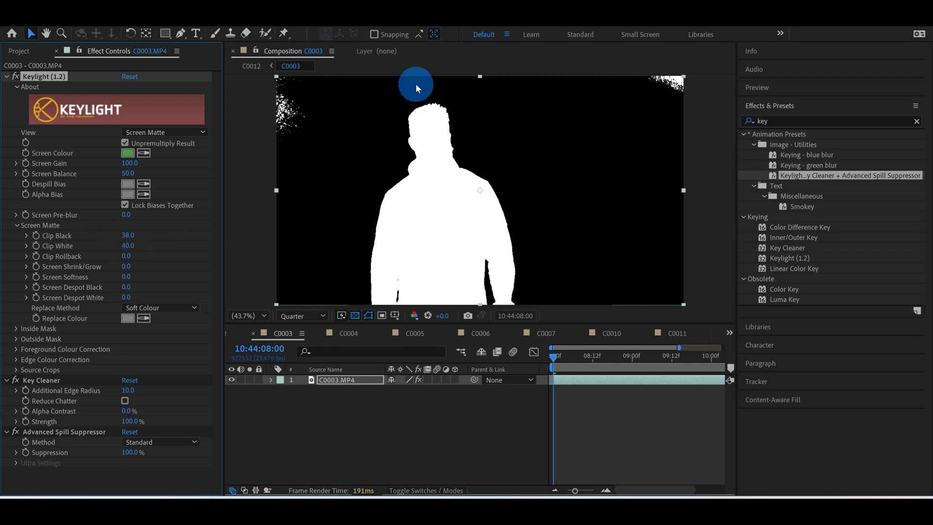
key(ctrl+z)
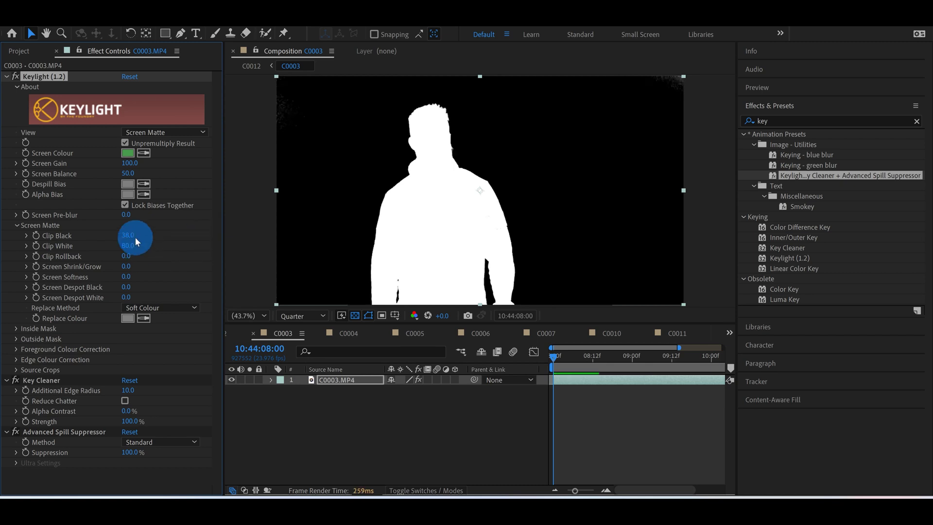
Step: Try Clip Black at 80, then undo it back to 38
click(128, 235)
text(80)
key(Return)
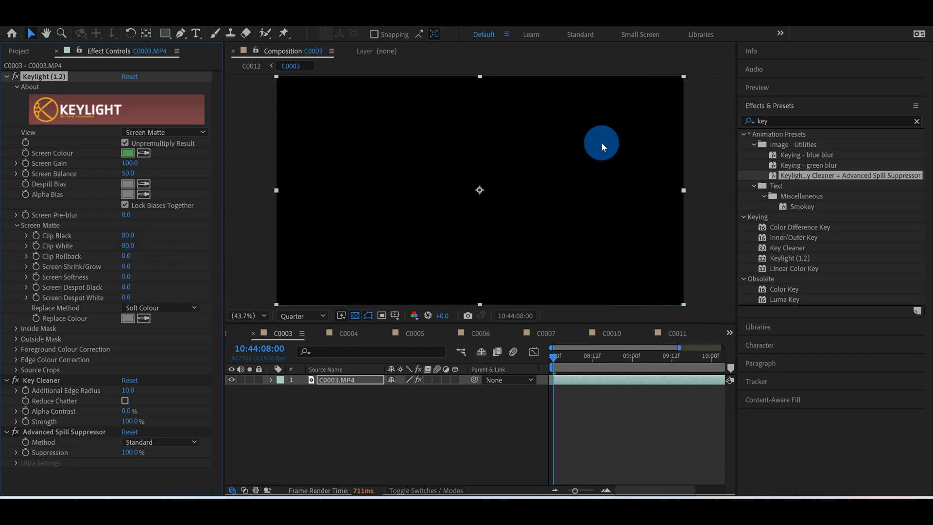
key(ctrl+z)
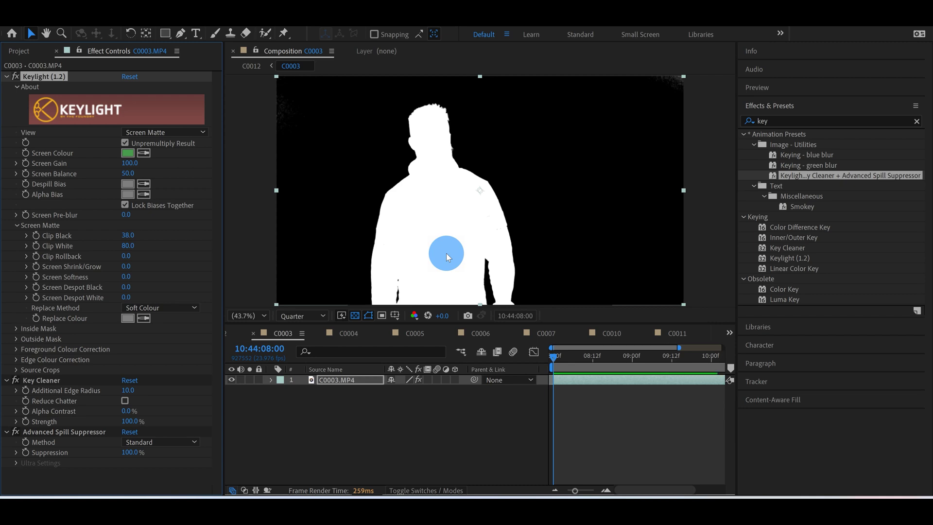
Step: Set Keylight's View to Intermediate Result and reselect the C0003.MP4 layer
click(233, 194)
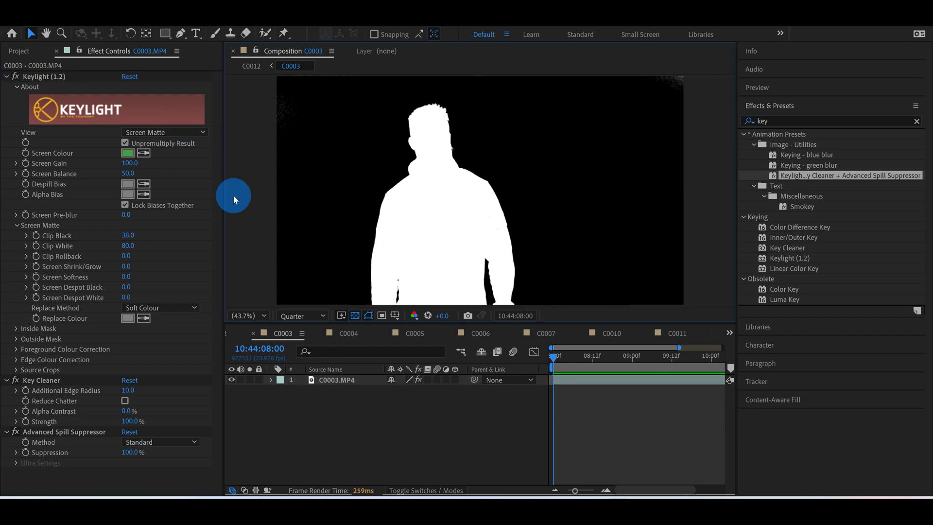
click(168, 134)
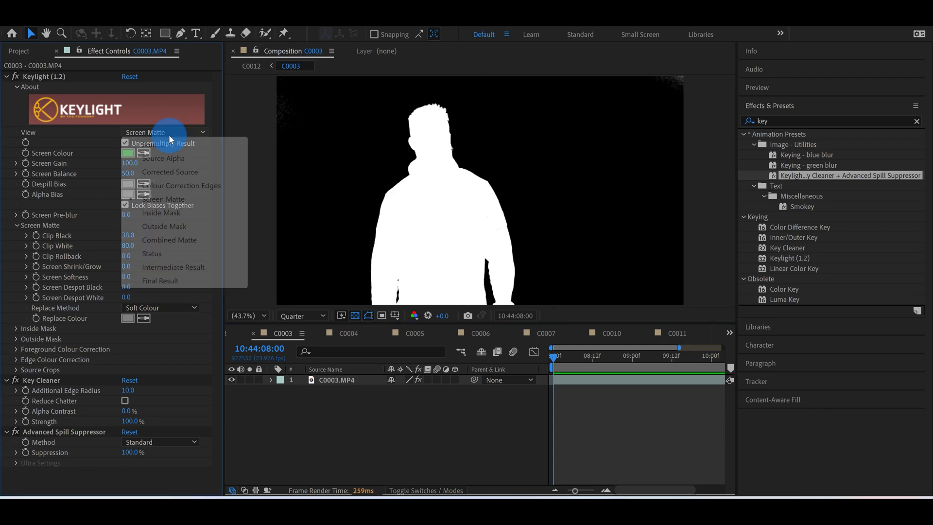
click(201, 267)
click(395, 239)
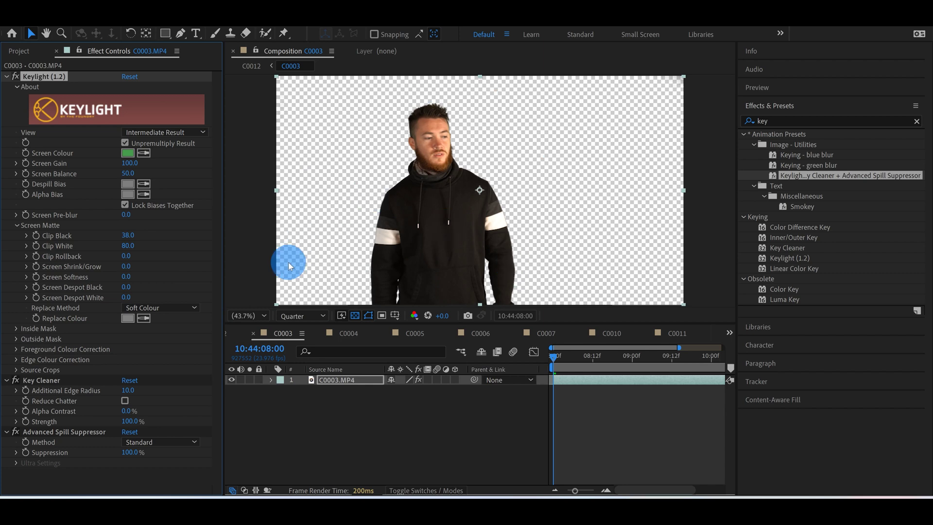
Step: Toggle the transparency grid off and back on to check the keyed subject
click(355, 316)
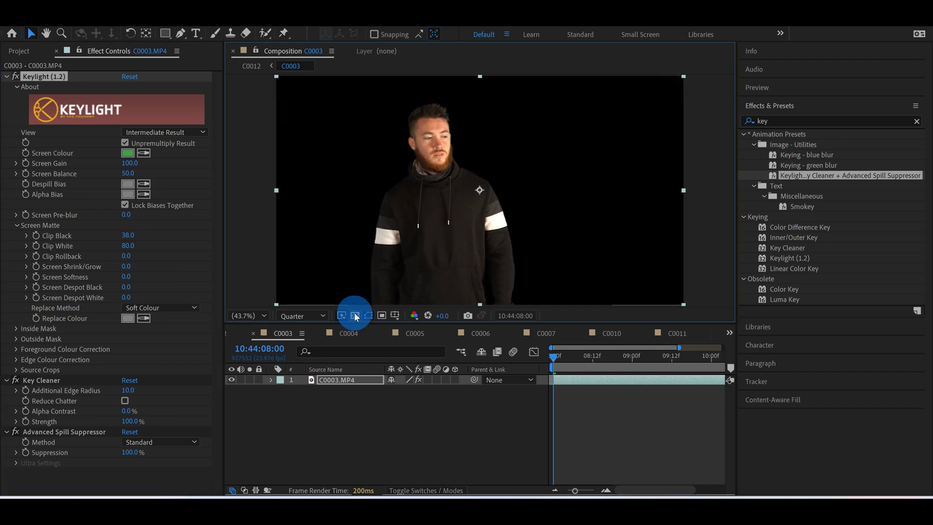
click(355, 316)
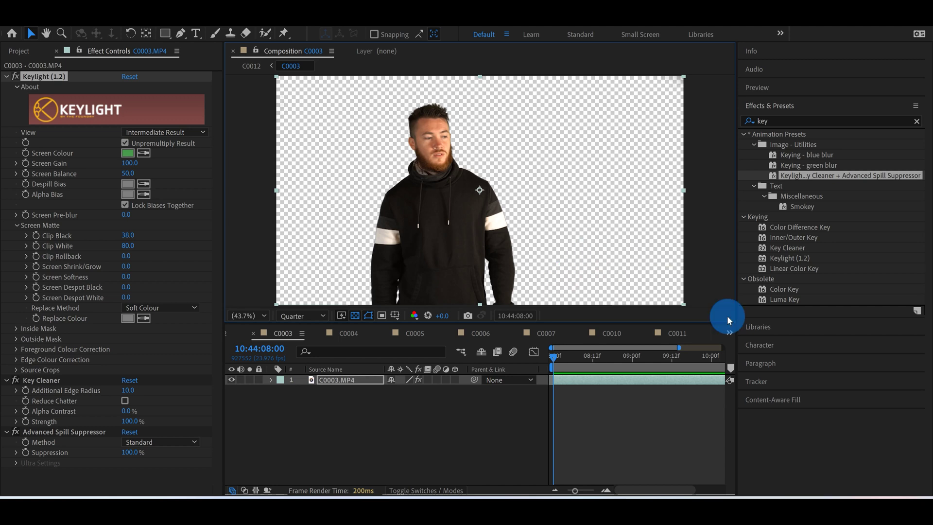
click(642, 447)
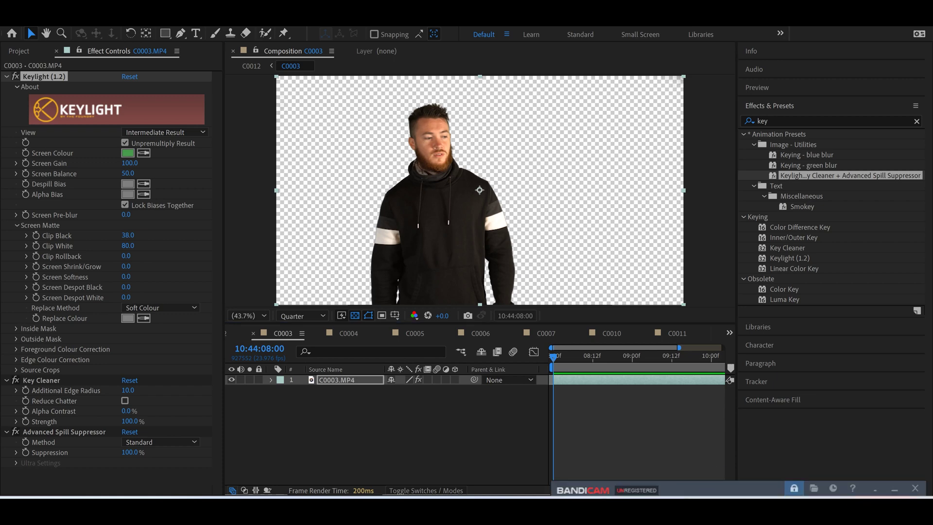